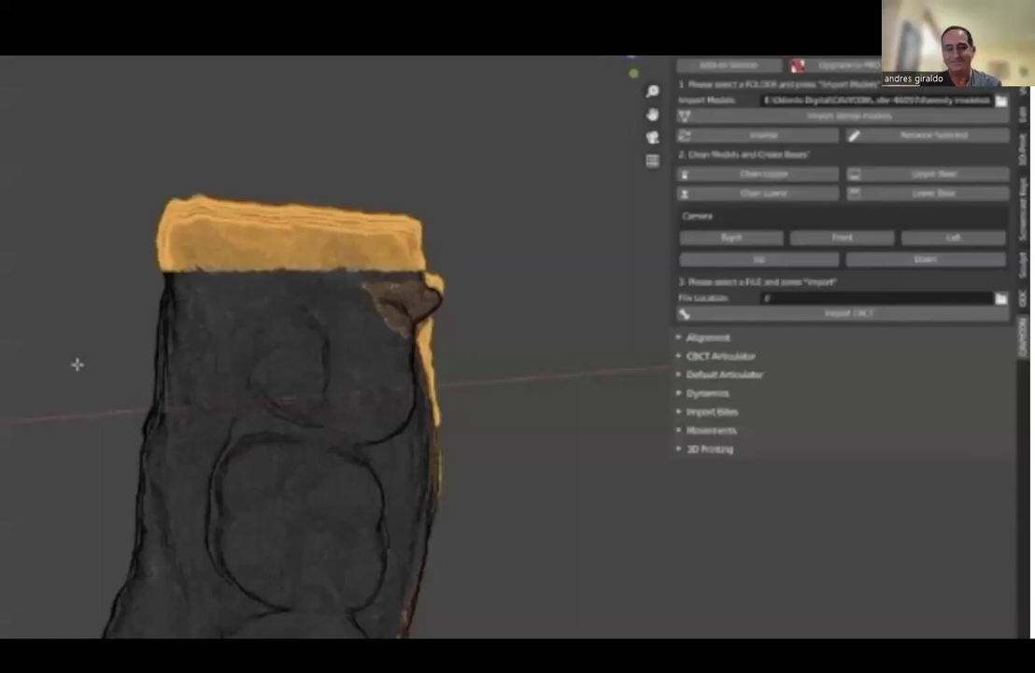
Create the base for the cleaned upper dental model and view it from the front.
middle_click_drag(77, 364, 337, 342)
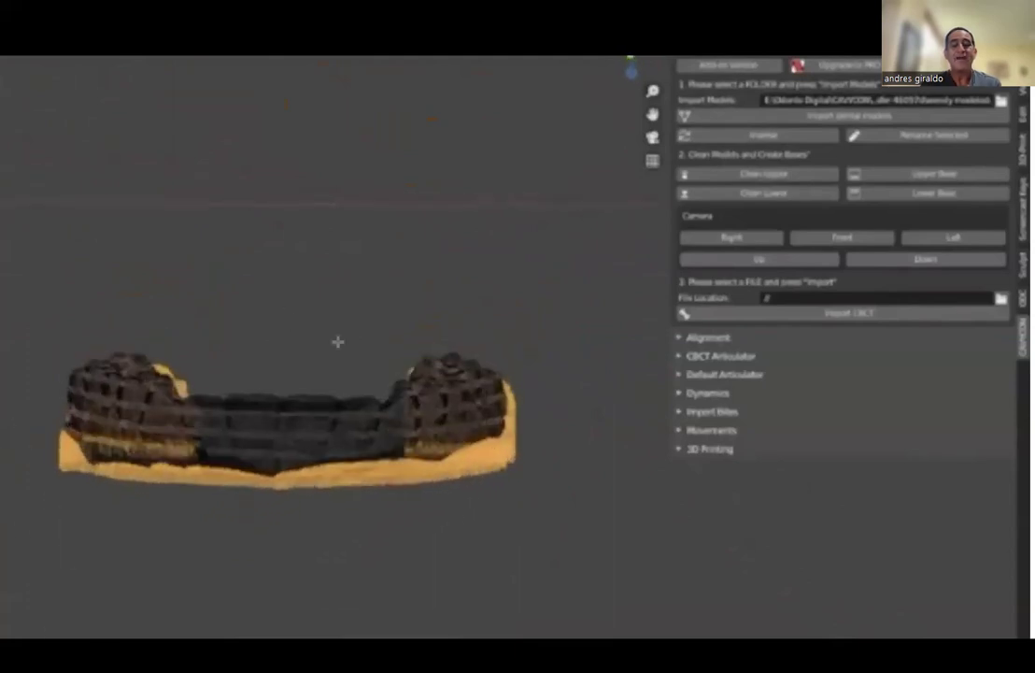
left_click(895, 175)
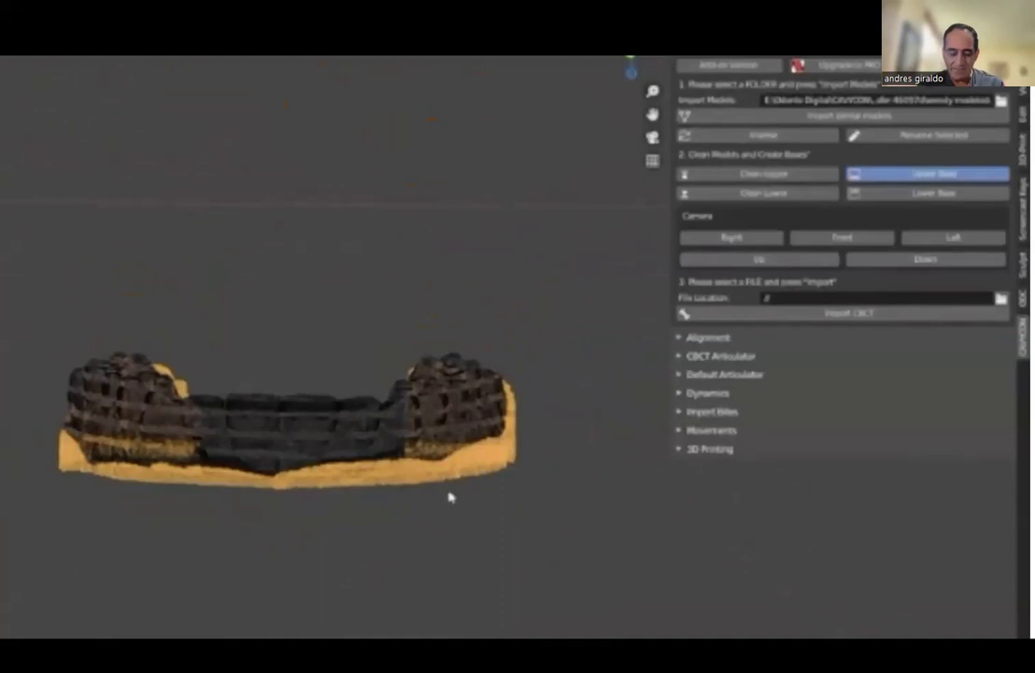
middle_click_drag(439, 439, 233, 418)
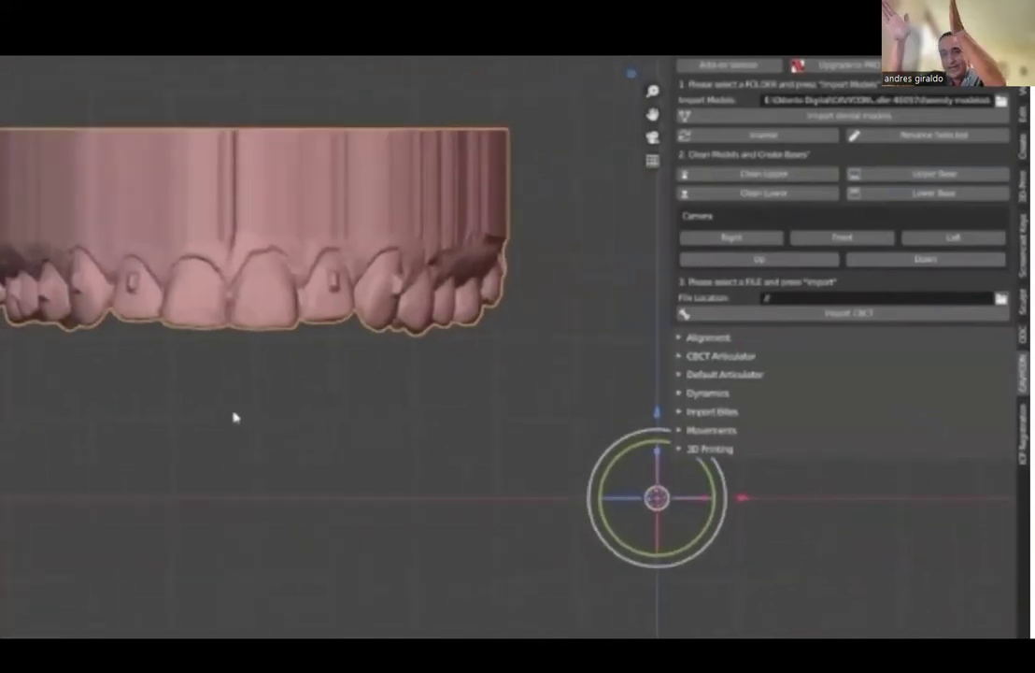
Run Clean Lower and mark the excess border around the outside and ends of the lower arch.
left_click(724, 194)
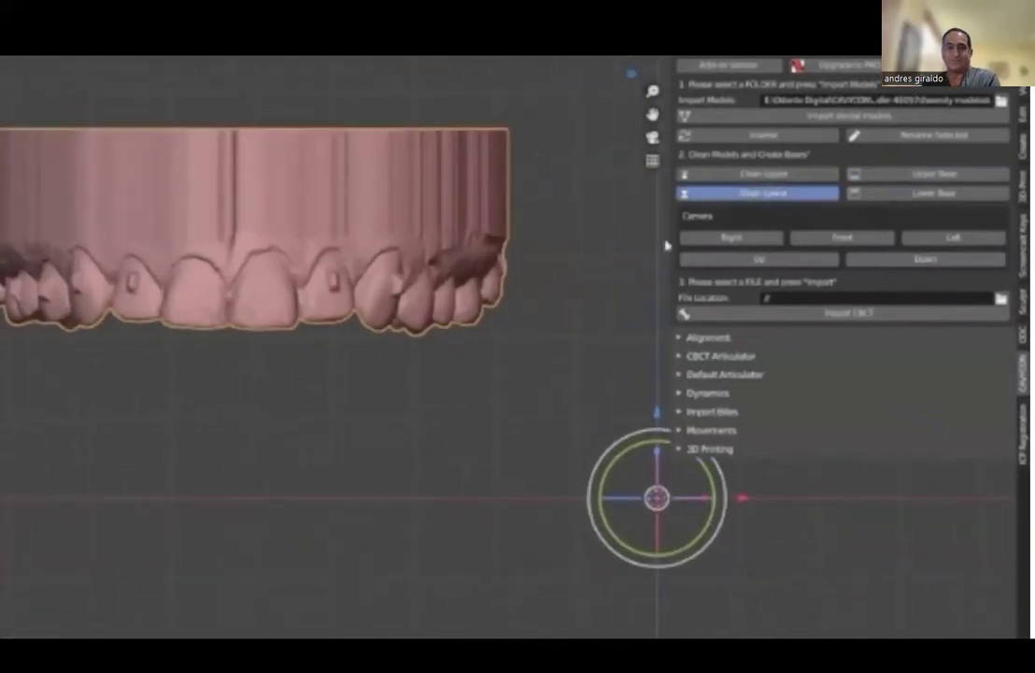
scroll(225, 342, "up", 2)
middle_click_drag(229, 351, 143, 517)
middle_click_drag(412, 503, 50, 421)
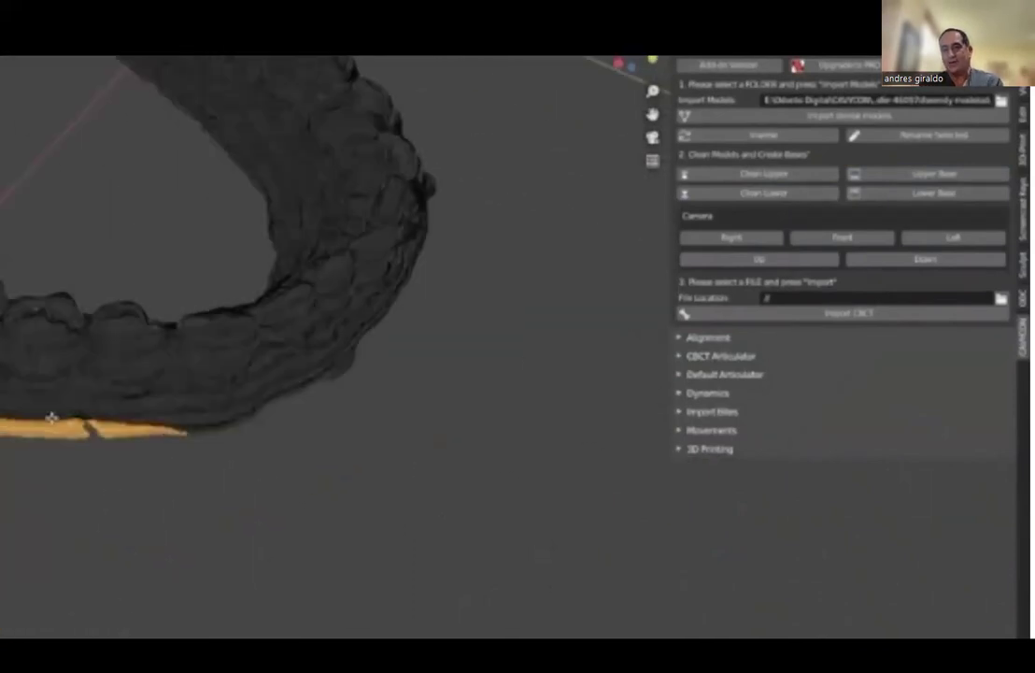
middle_click_drag(392, 418, 173, 531)
mouse_move(294, 365)
middle_mouse_down()
mouse_move(352, 565)
mouse_move(414, 439)
mouse_move(513, 312)
middle_mouse_up()
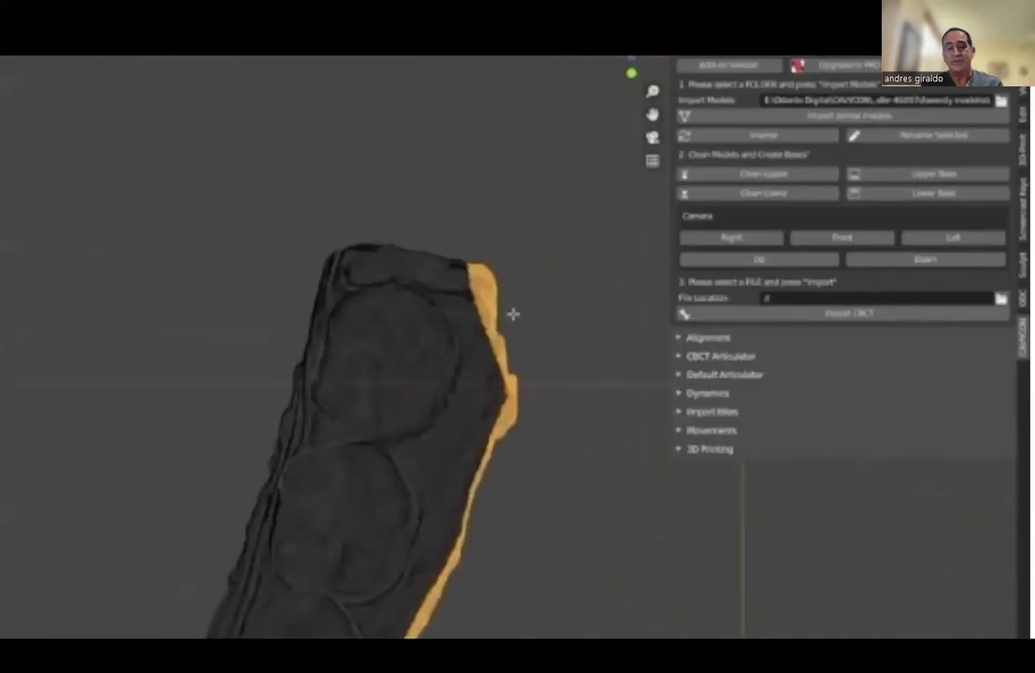
left_click_drag(513, 312, 443, 111)
middle_click_drag(443, 112, 361, 381)
left_click_drag(46, 379, 307, 245)
mouse_move(308, 245)
middle_mouse_down()
mouse_move(344, 398)
mouse_move(312, 423)
mouse_move(240, 309)
mouse_move(423, 478)
mouse_move(377, 494)
mouse_move(541, 506)
mouse_move(112, 493)
mouse_move(520, 582)
mouse_move(215, 362)
mouse_move(228, 513)
mouse_move(486, 355)
middle_mouse_up()
Create the base for the lower dental model.
left_click(920, 194)
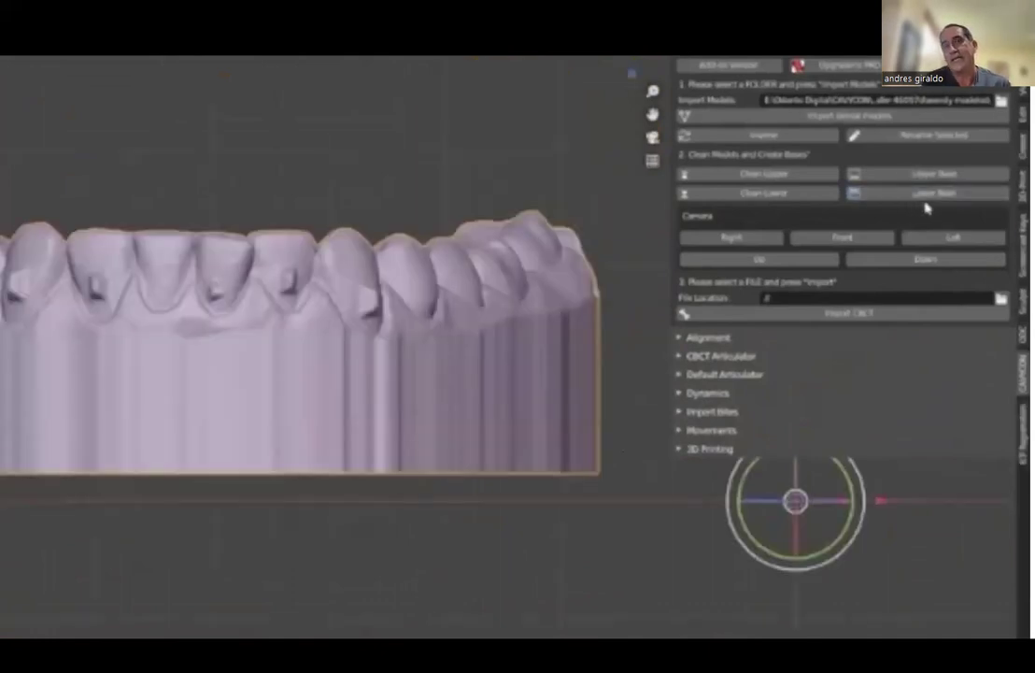
middle_click_drag(191, 383, 384, 324)
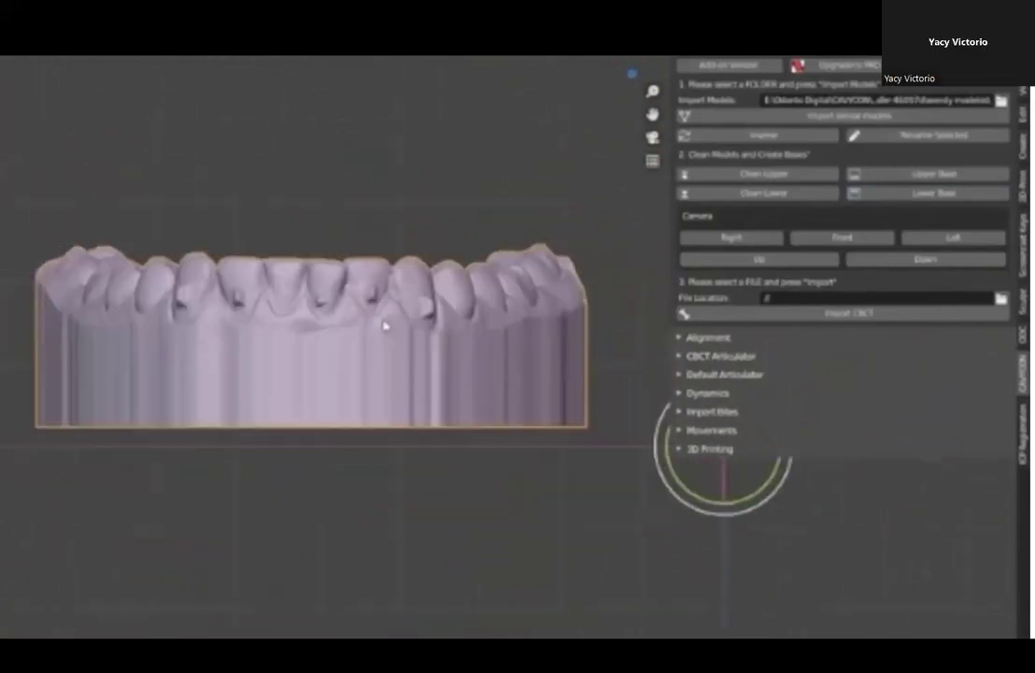
Import the CBCT from the segmentation file.
scroll(335, 307, "up", 2)
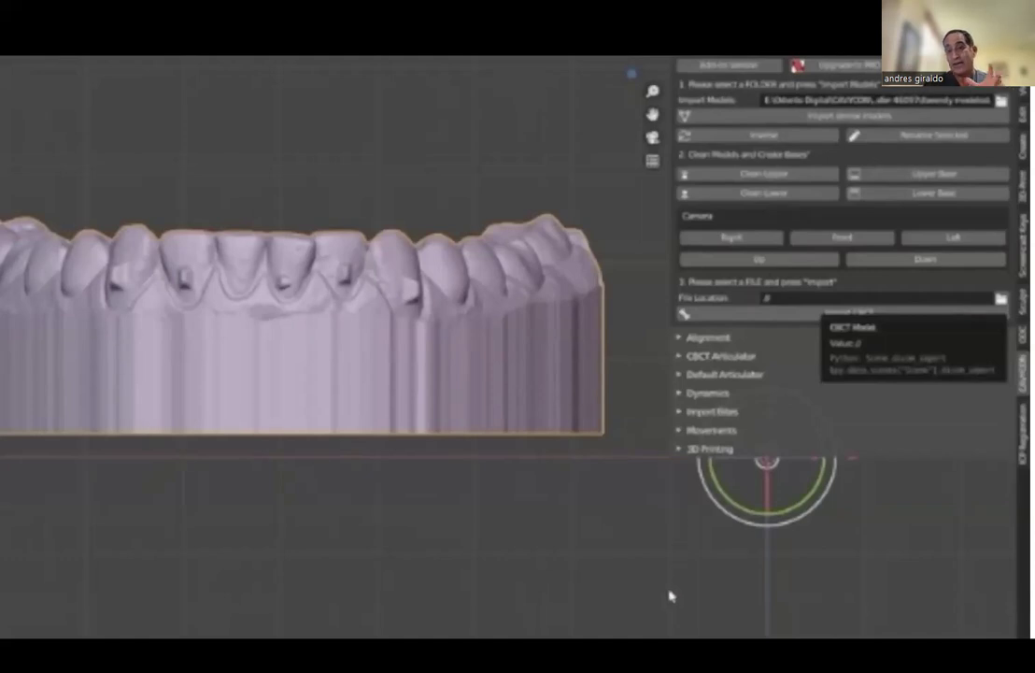
left_click(847, 317)
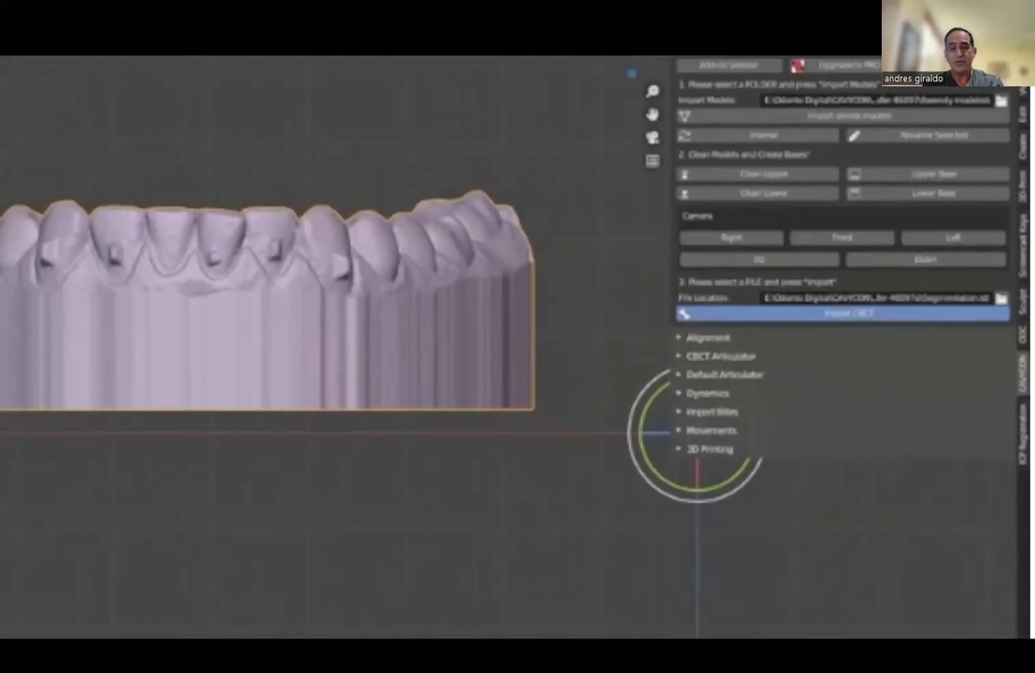
mouse_move(291, 139)
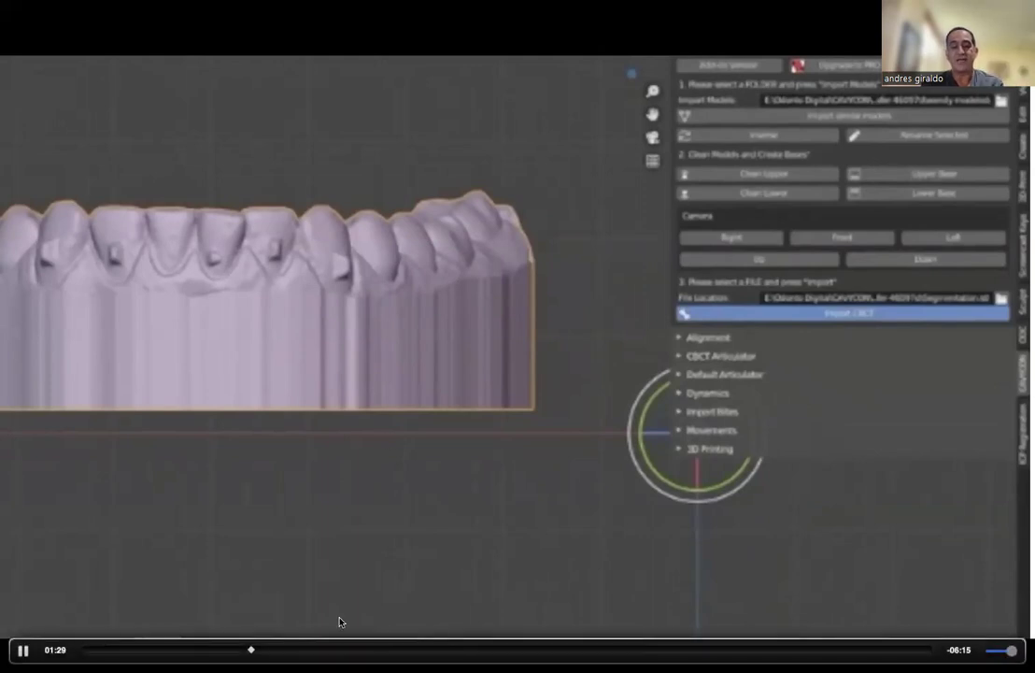
left_click_drag(252, 654, 276, 654)
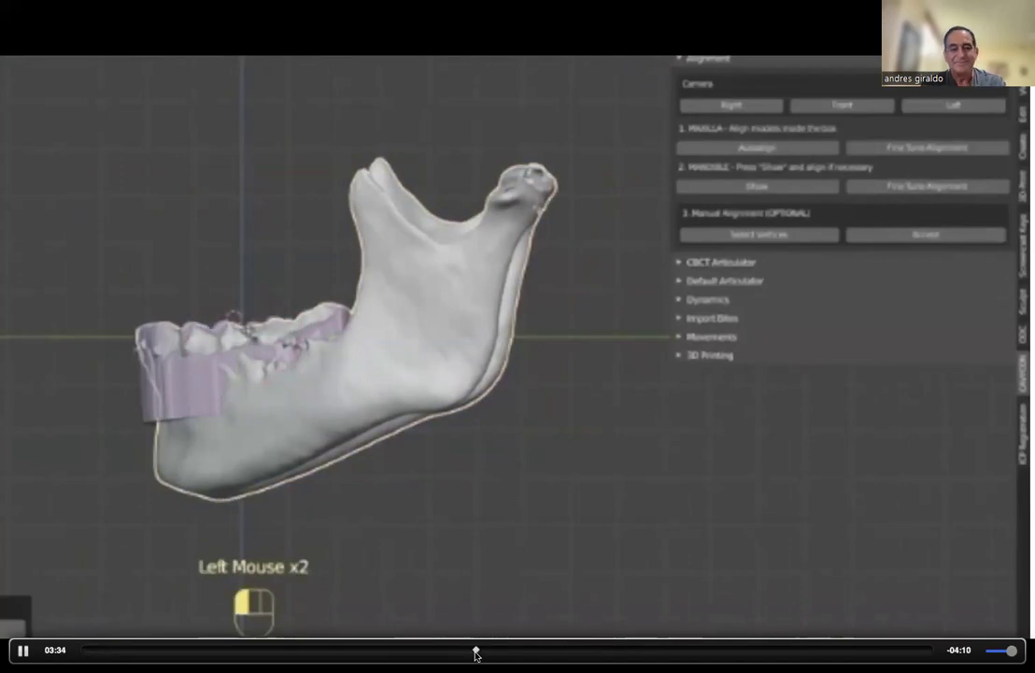
left_click(493, 654)
left_click_drag(492, 655, 629, 655)
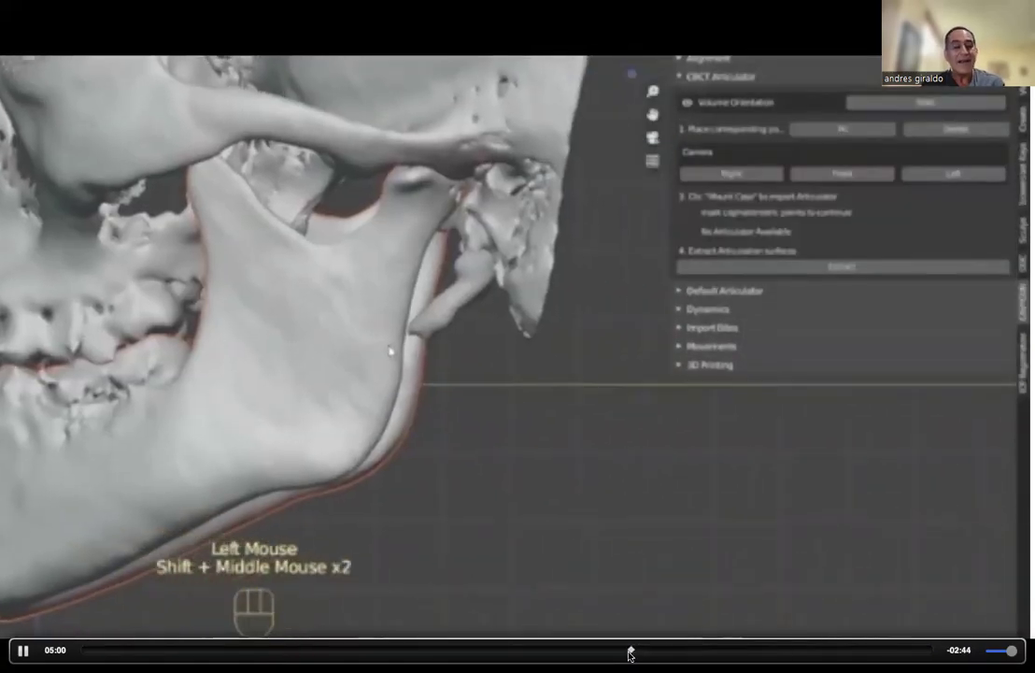
left_click(22, 651)
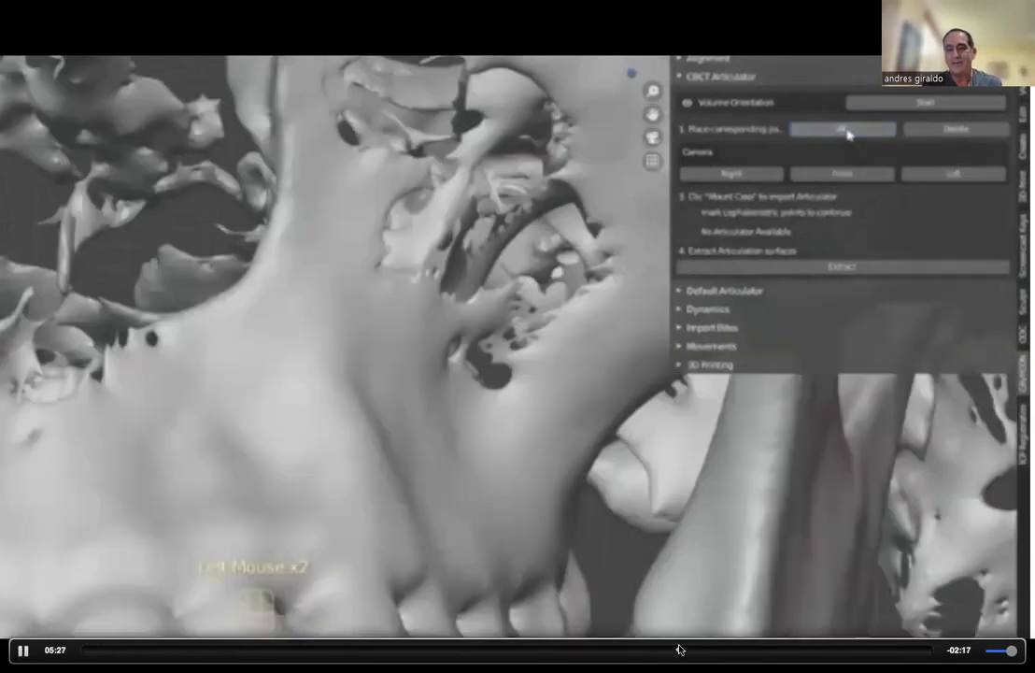
left_click_drag(678, 649, 746, 649)
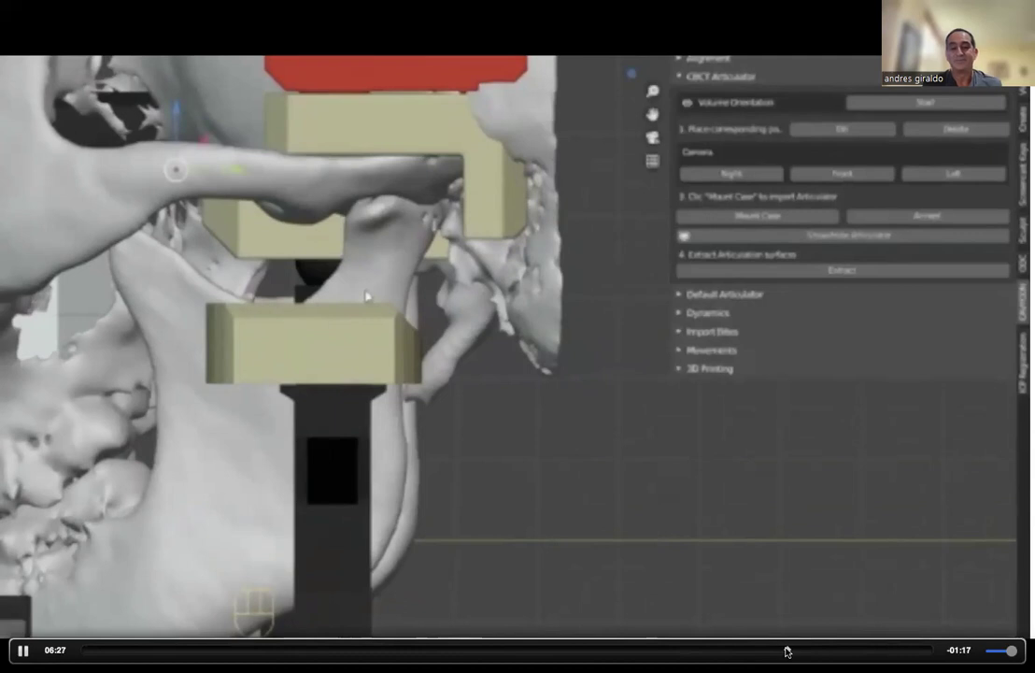
left_click_drag(797, 651, 837, 652)
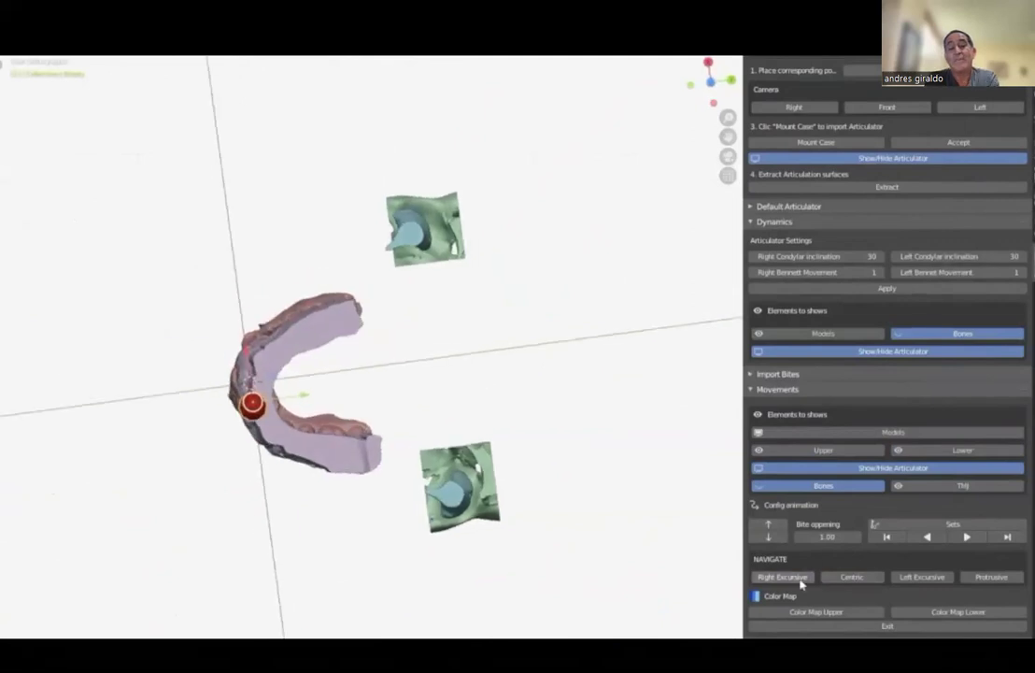
Move the lower model through the centric, left excursive and protrusive positions and return it to centric.
left_click(851, 577)
left_click(925, 578)
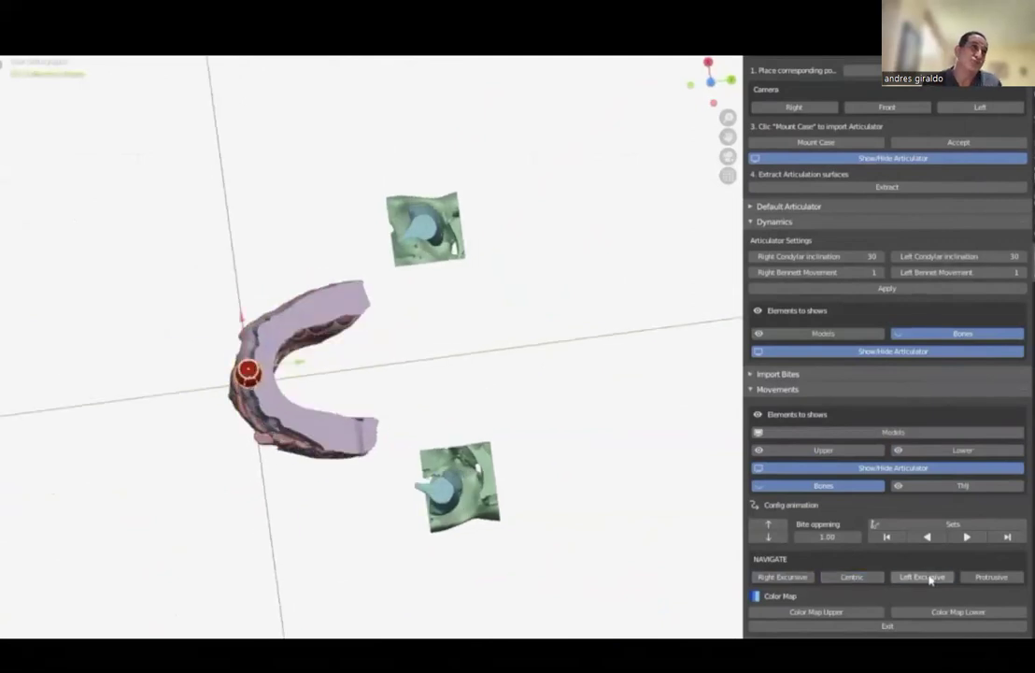
left_click(851, 577)
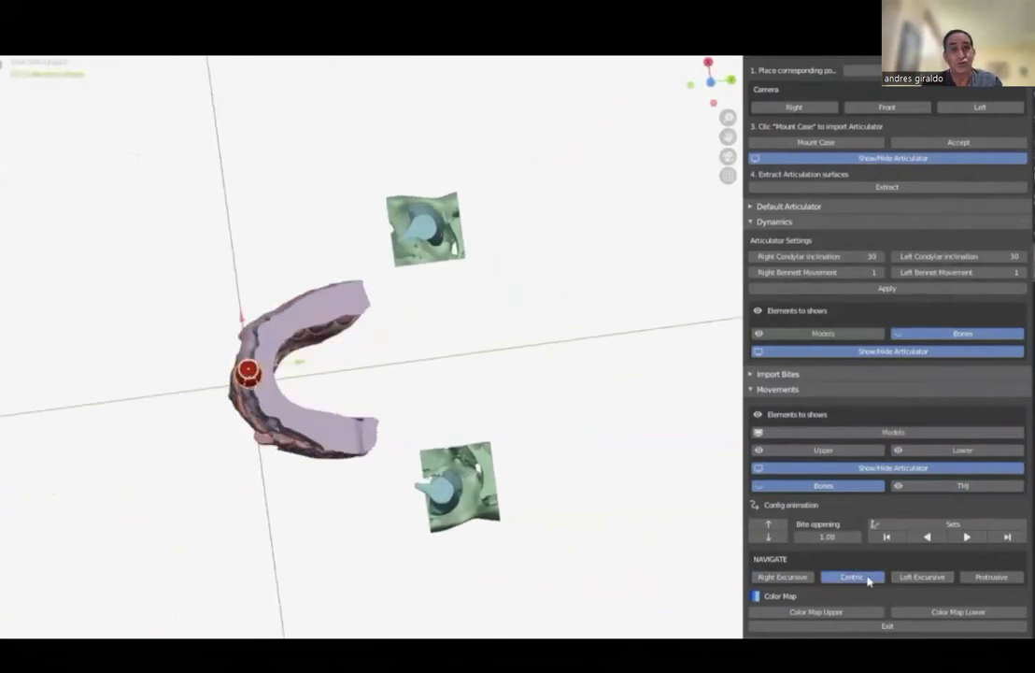
left_click(981, 577)
left_click(850, 576)
Play the jaw movement animation while viewing the dental models from the front, and pause it.
middle_click_drag(654, 560, 450, 427)
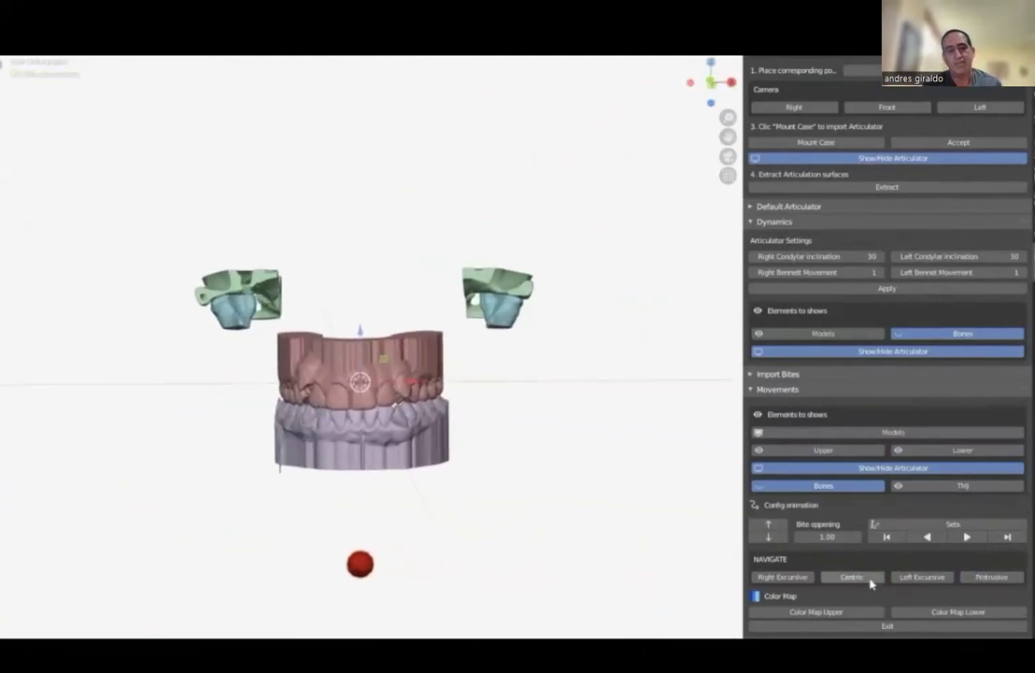
left_click(968, 537)
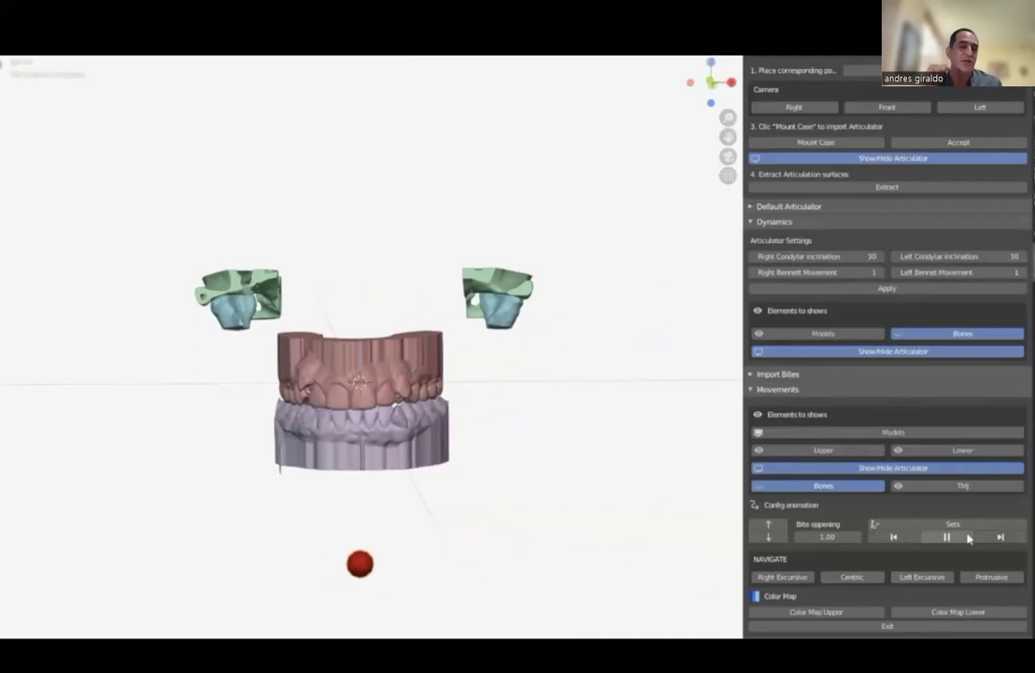
mouse_move(673, 561)
middle_mouse_down()
mouse_move(566, 559)
mouse_move(532, 546)
mouse_move(463, 551)
mouse_move(591, 543)
middle_mouse_up()
left_click(950, 540)
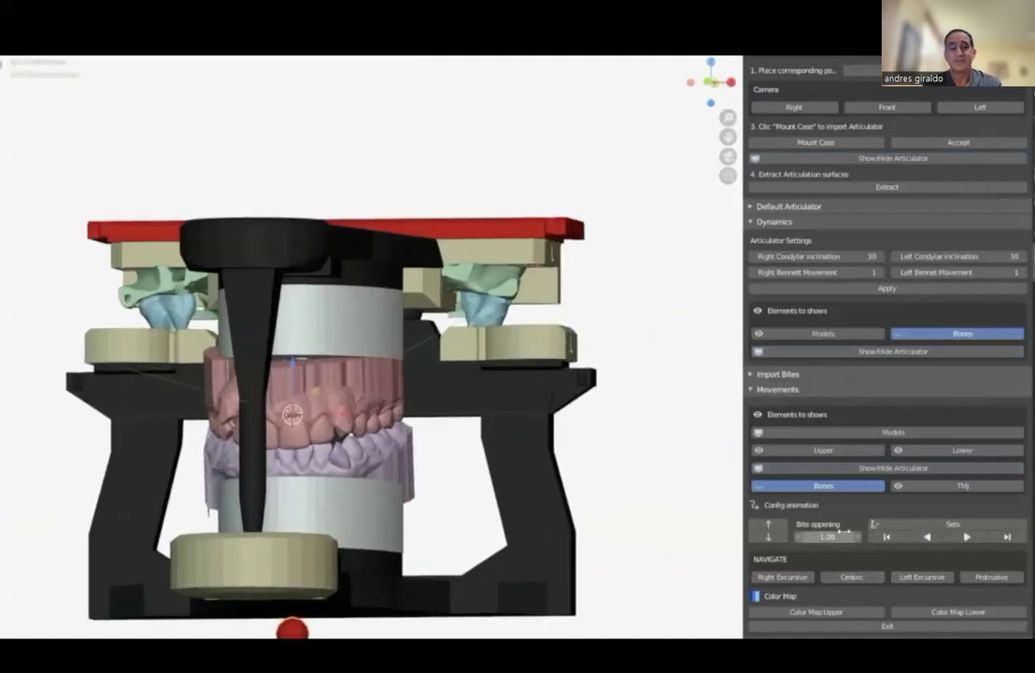
Show the bones together with the articulator and play the jaw movement animation from the side.
left_click(773, 489)
middle_click_drag(672, 523, 520, 526)
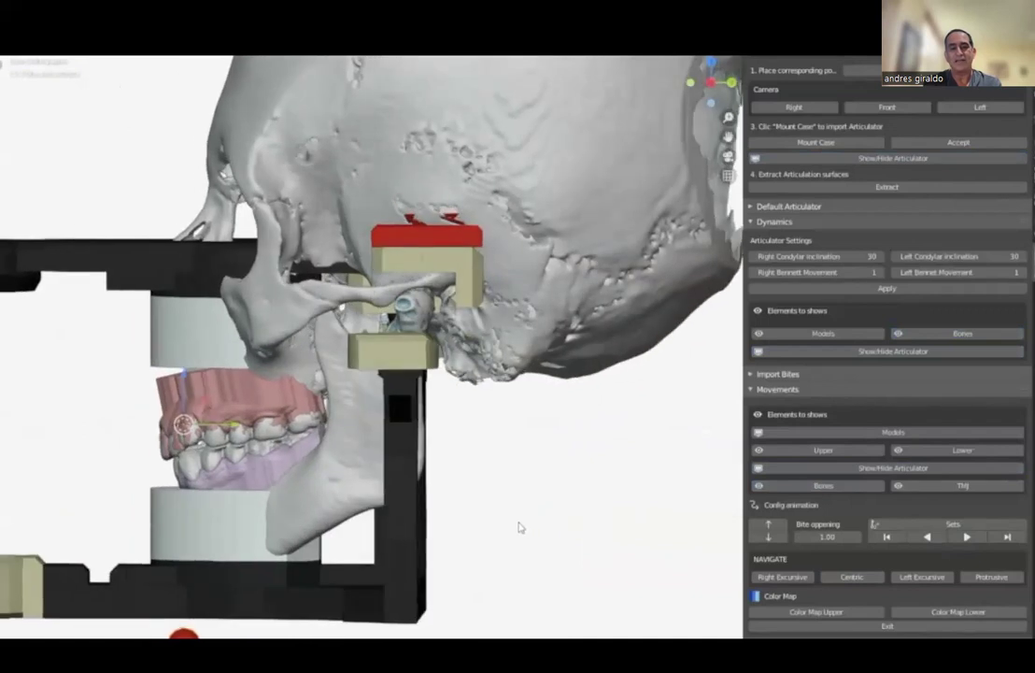
left_click(966, 538)
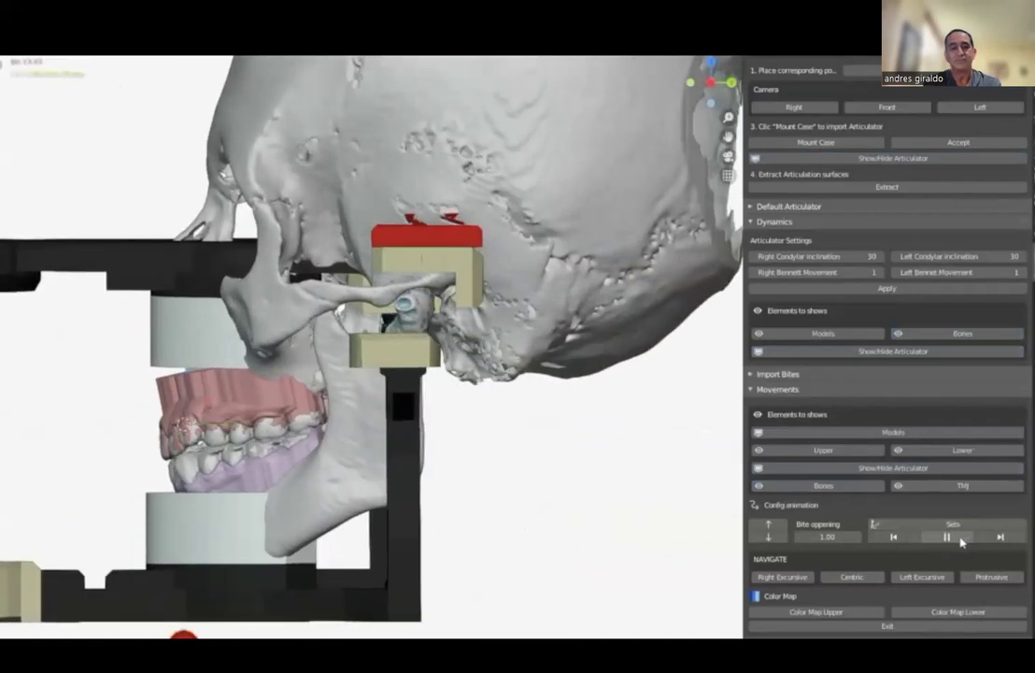
Hide the articulator, the upper and lower models and the TMJ during playback, and pause the animation in front view.
left_click(894, 467)
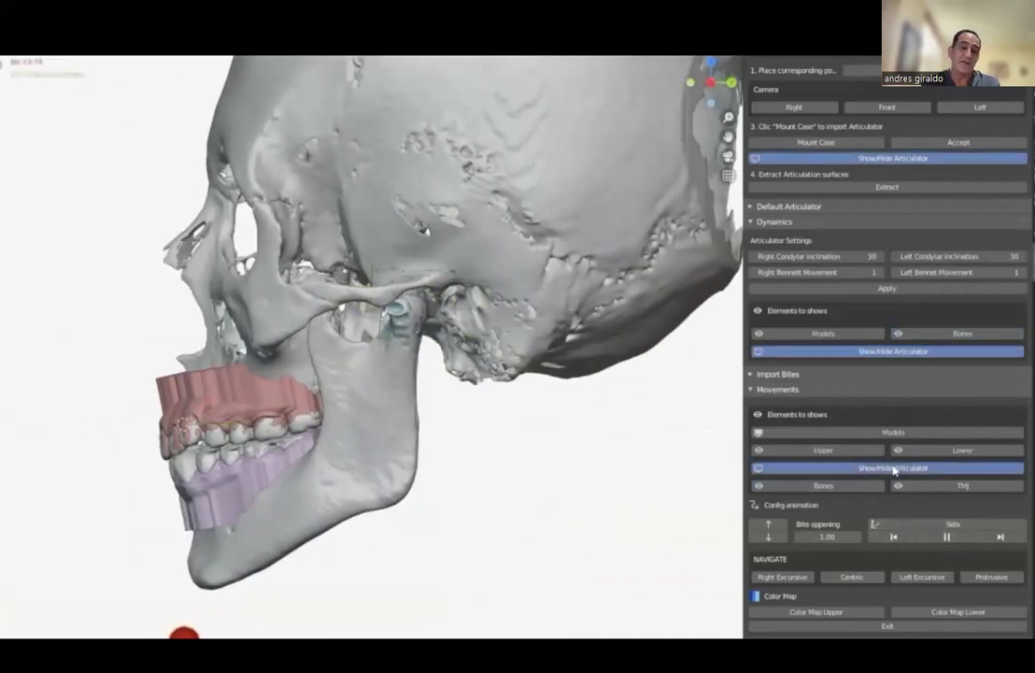
left_click(838, 451)
left_click(931, 451)
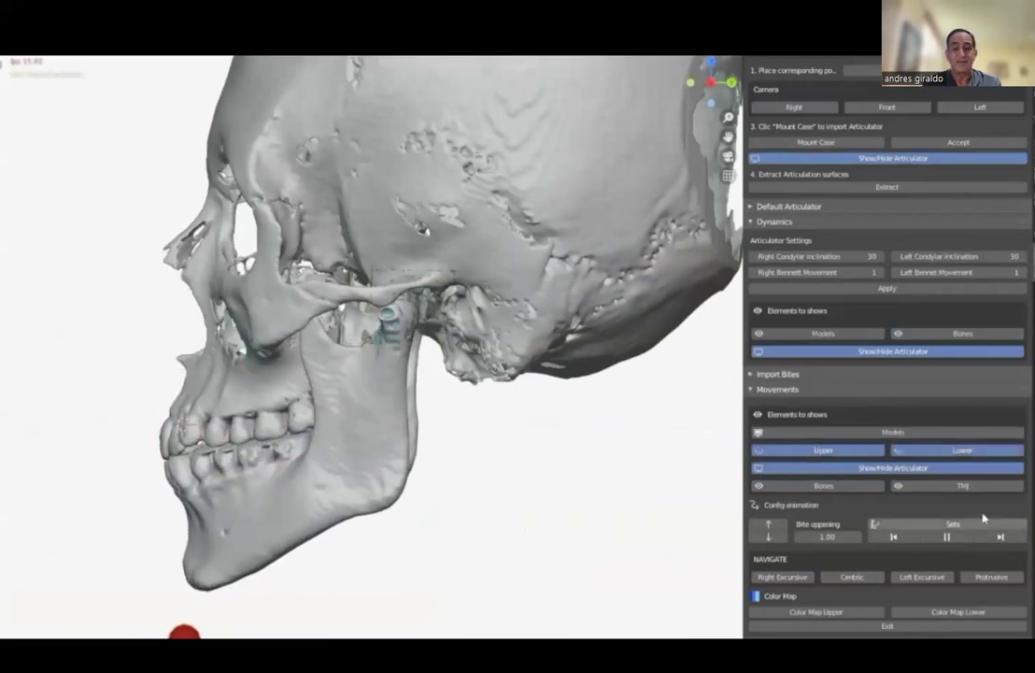
left_click(968, 487)
middle_click_drag(594, 480, 668, 441)
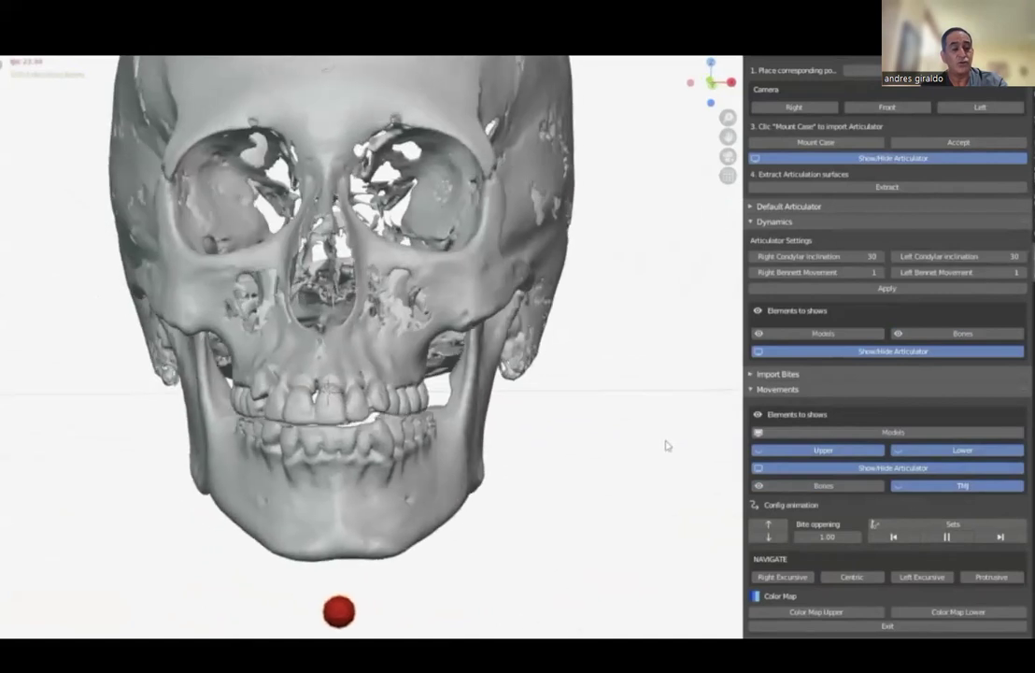
left_click(946, 539)
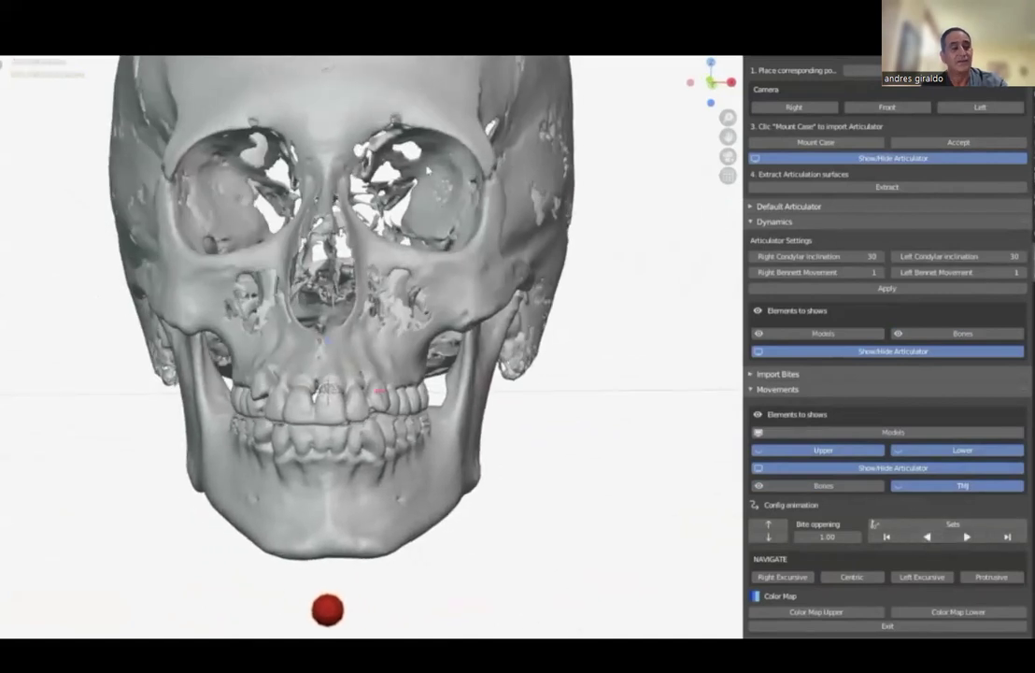